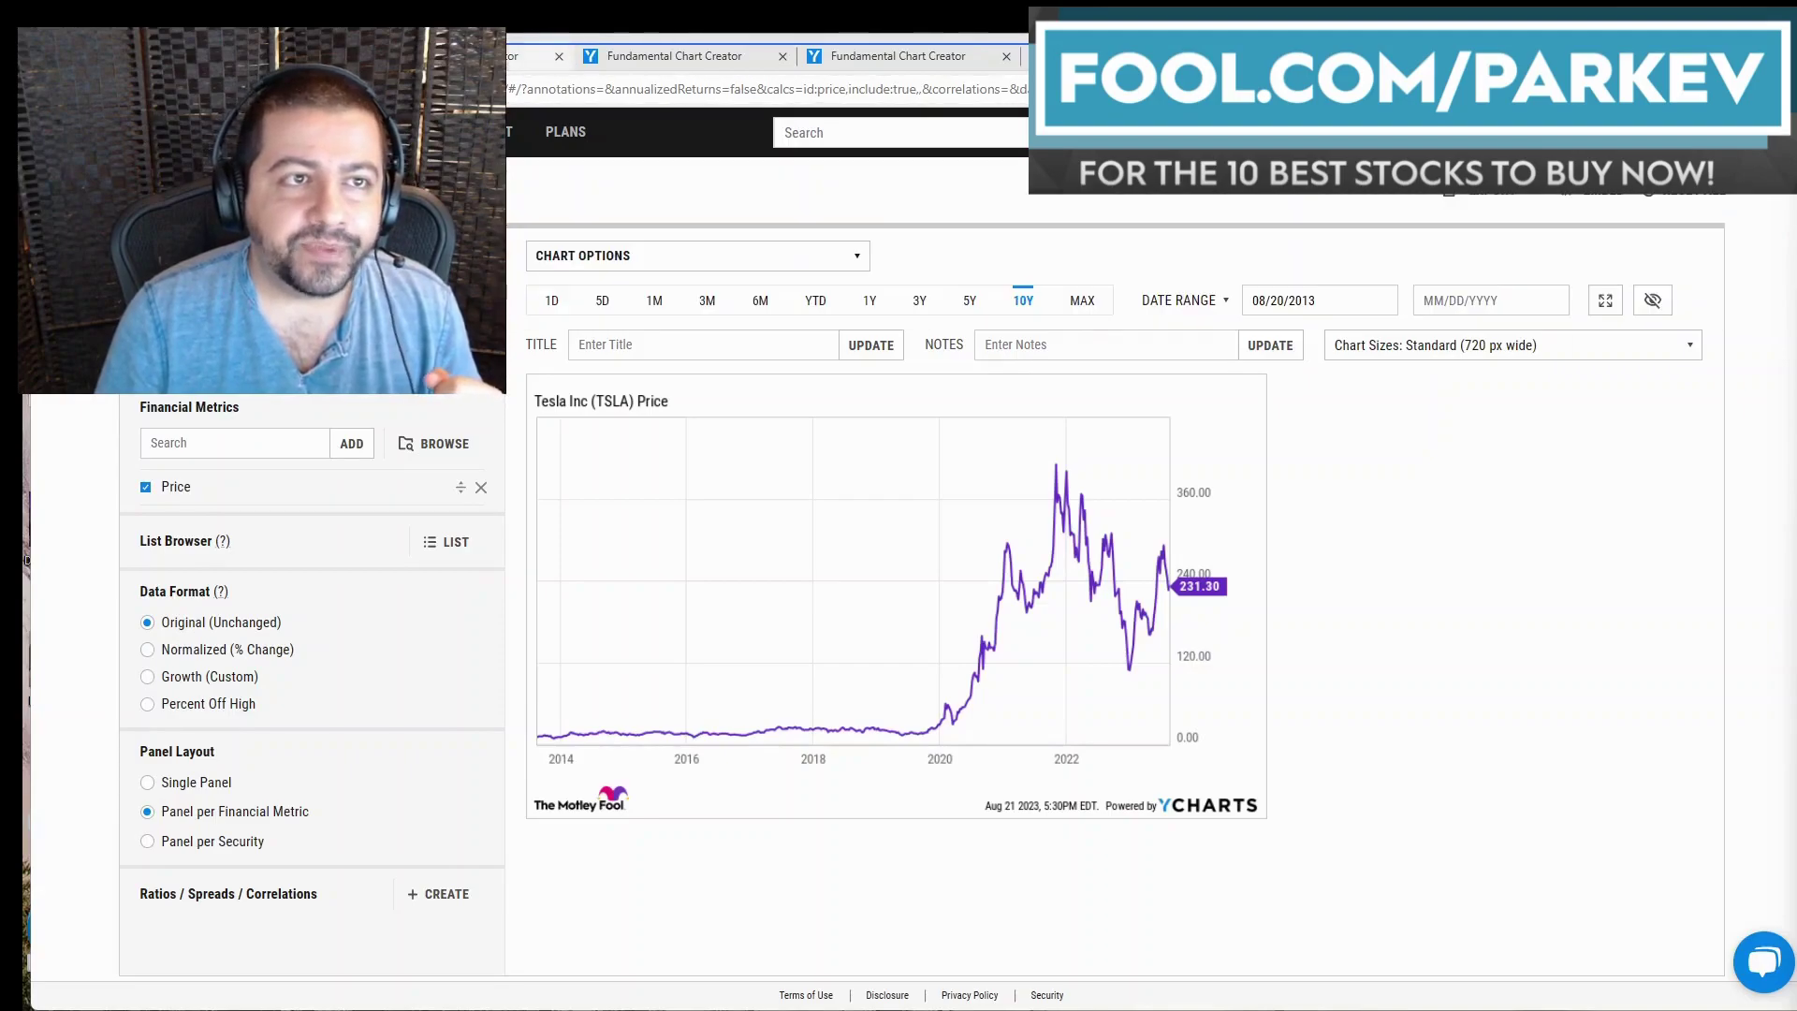
Show the TSLA Revenue (TTM) chart, peaking at 94.03B over ten years
click(534, 56)
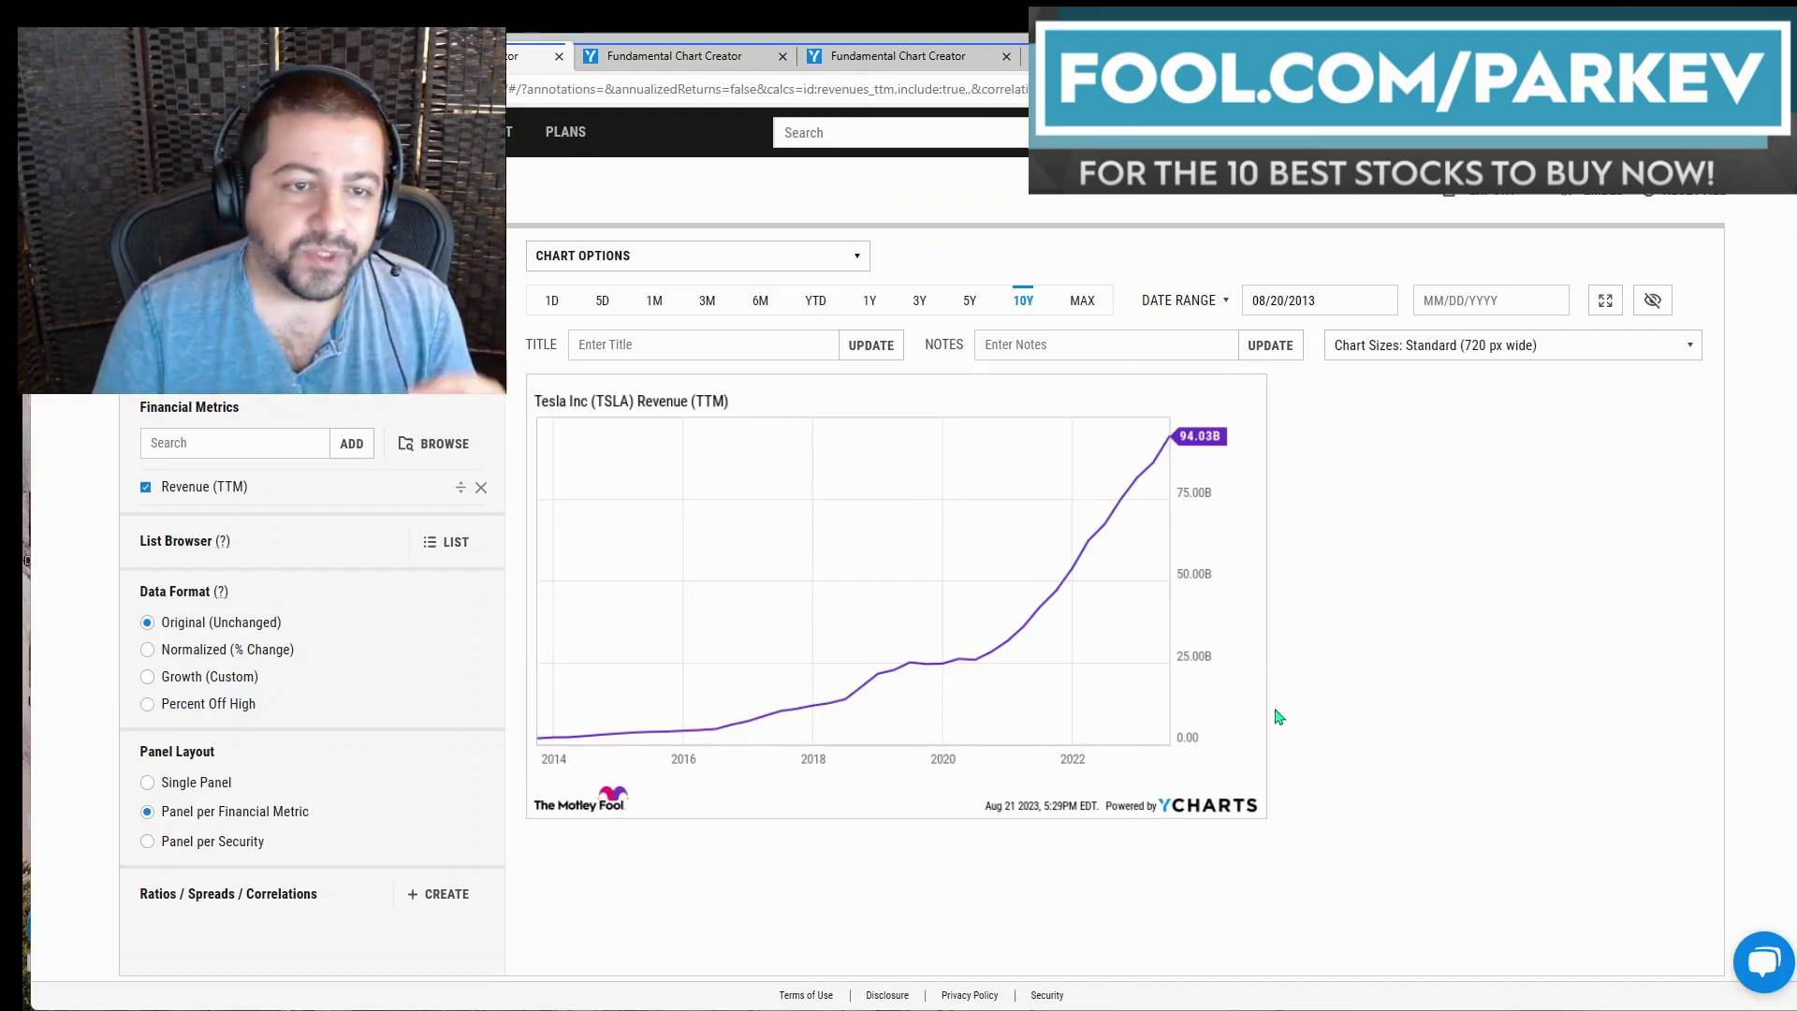
mouse_move(1144, 433)
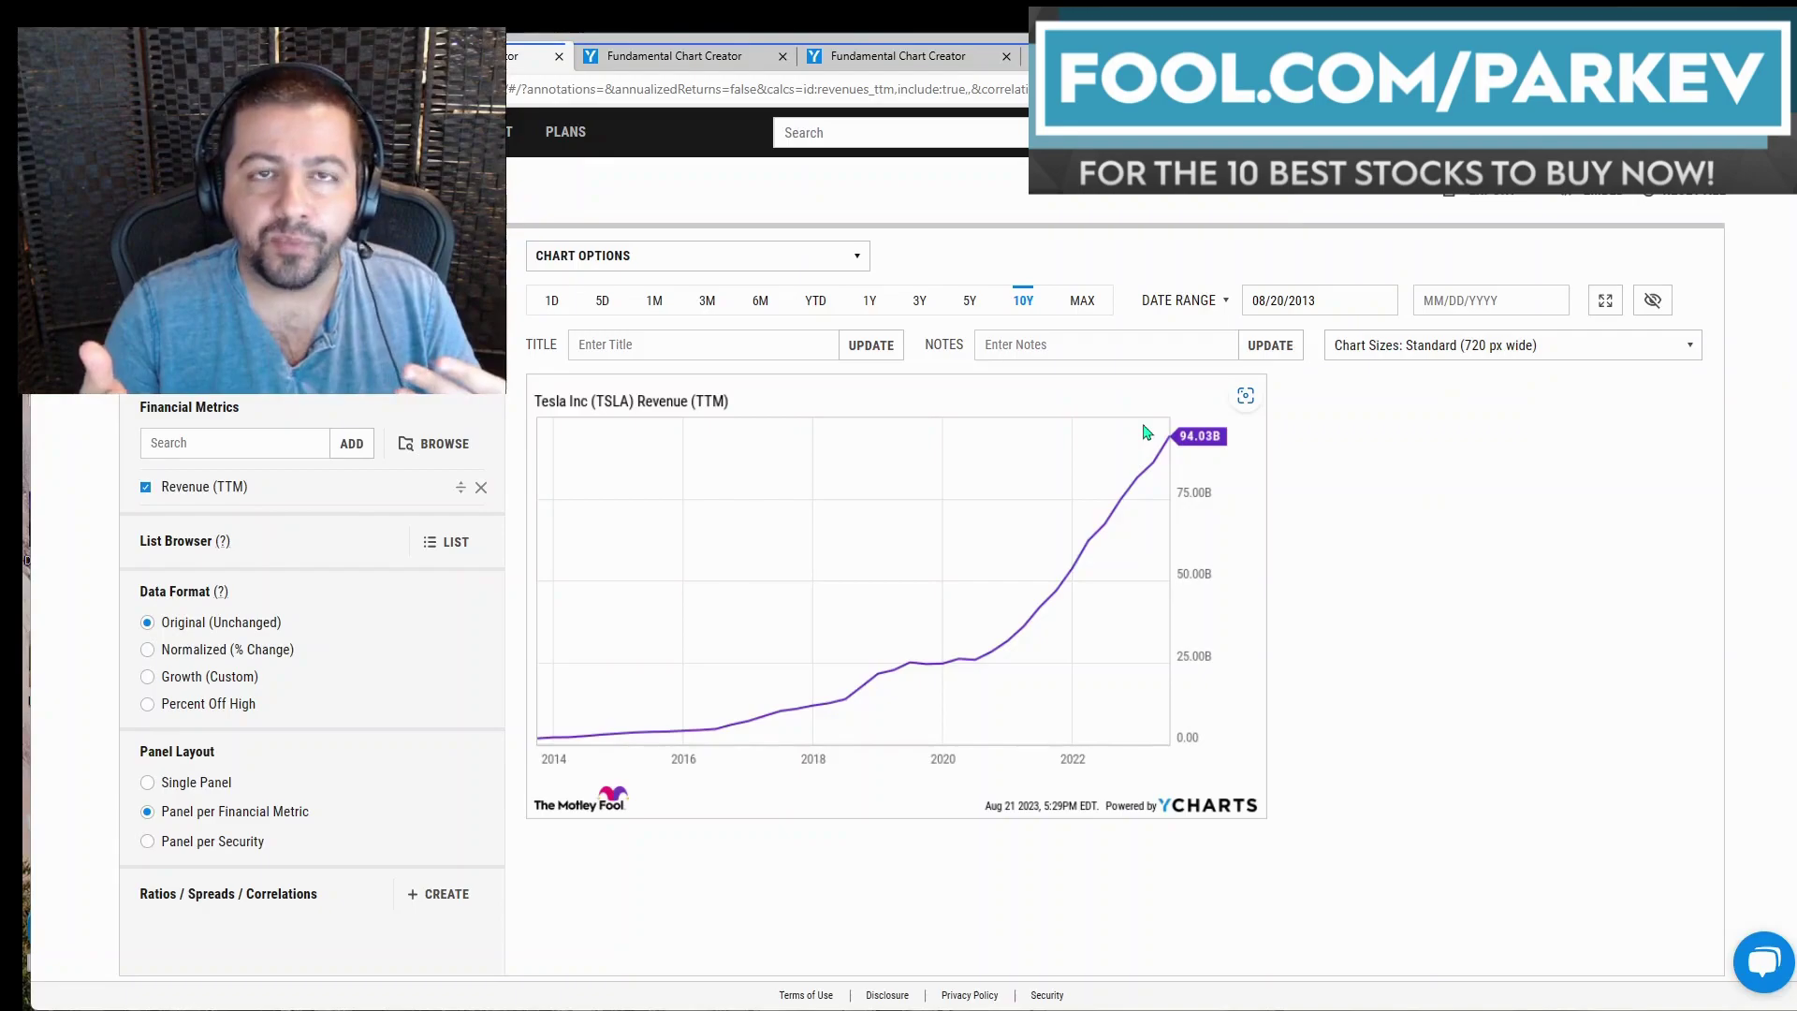
mouse_move(853, 580)
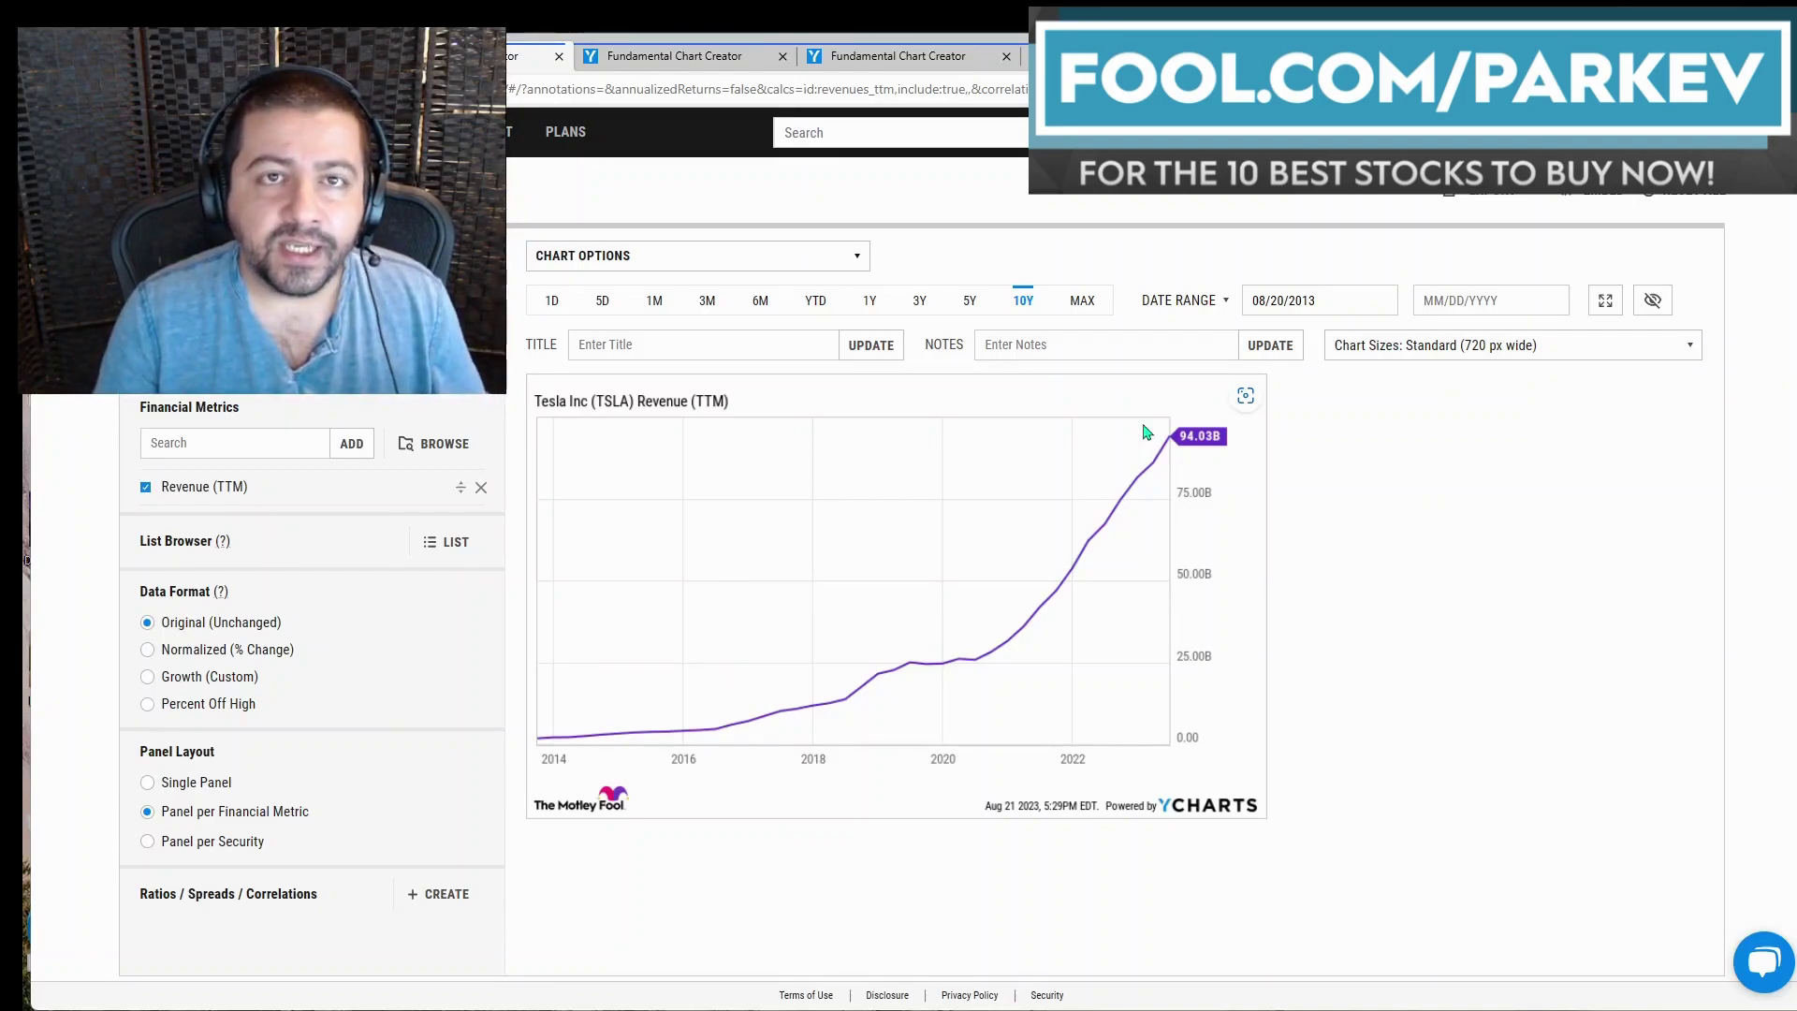
Show the TSLA Gross Profit (TTM) chart, currently at 20.20B
click(675, 57)
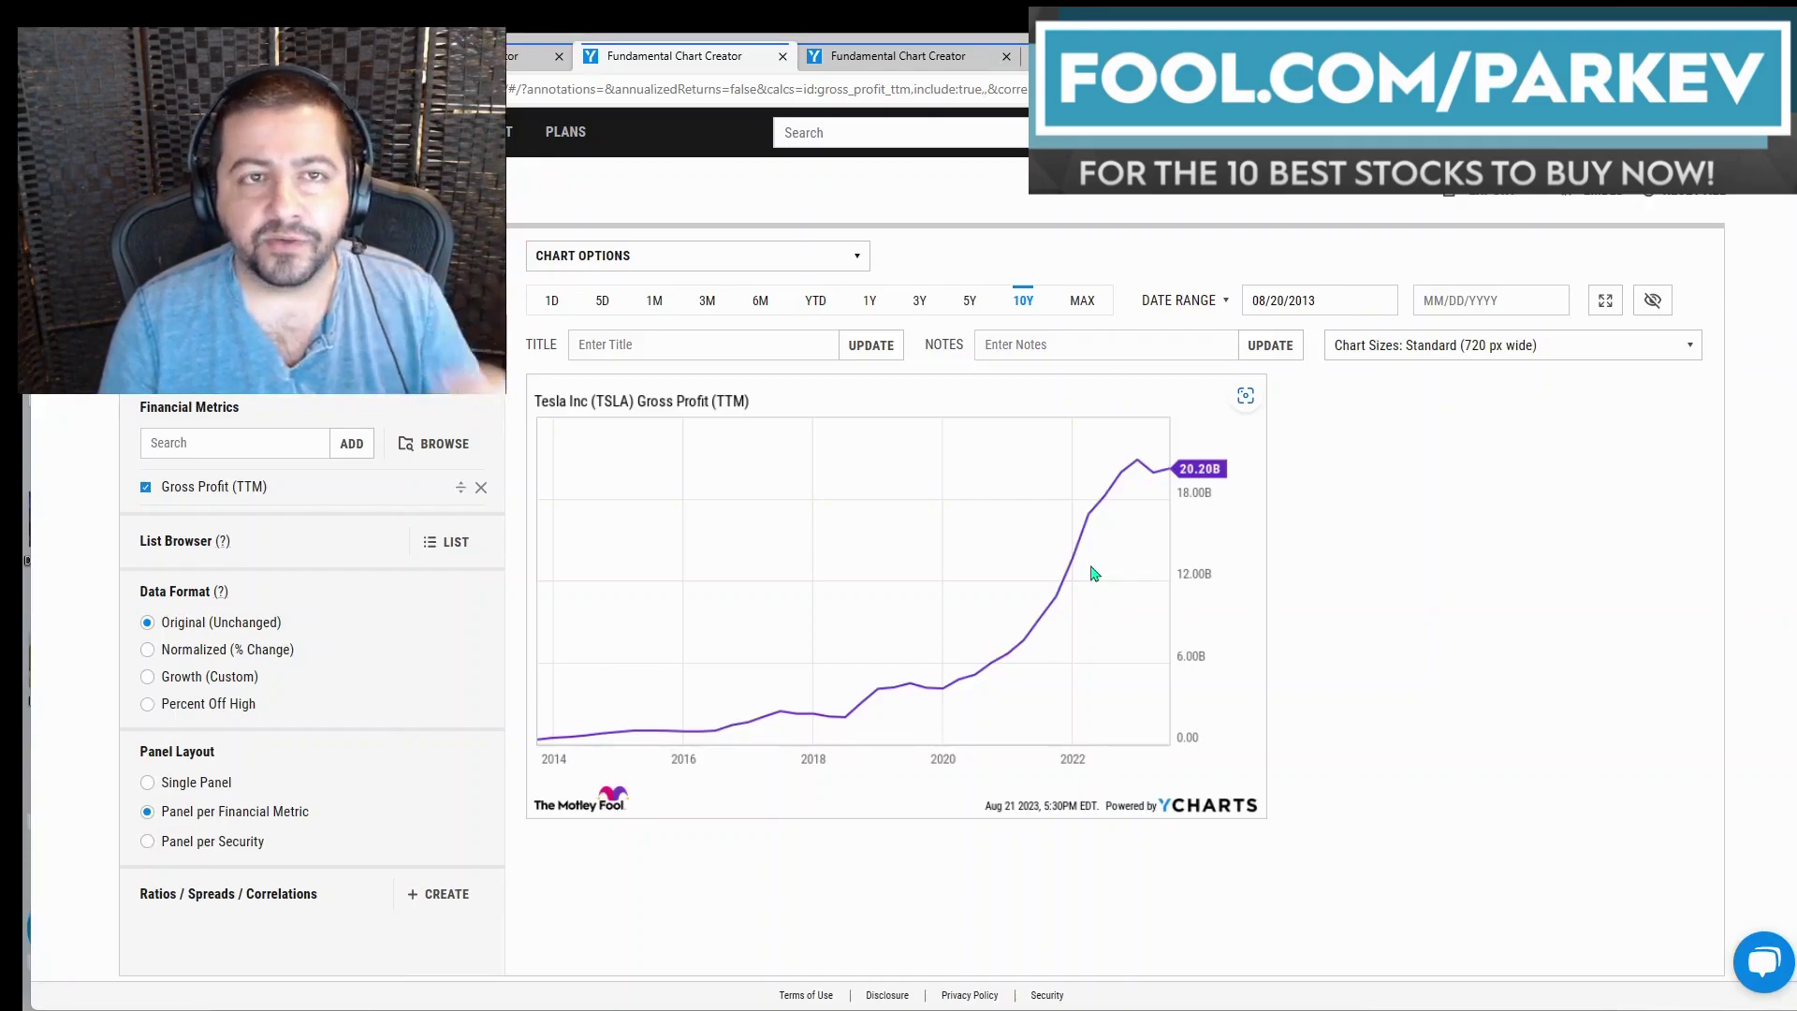
Show the TSLA Operating Income (TTM) chart, currently at 12.69B
click(888, 56)
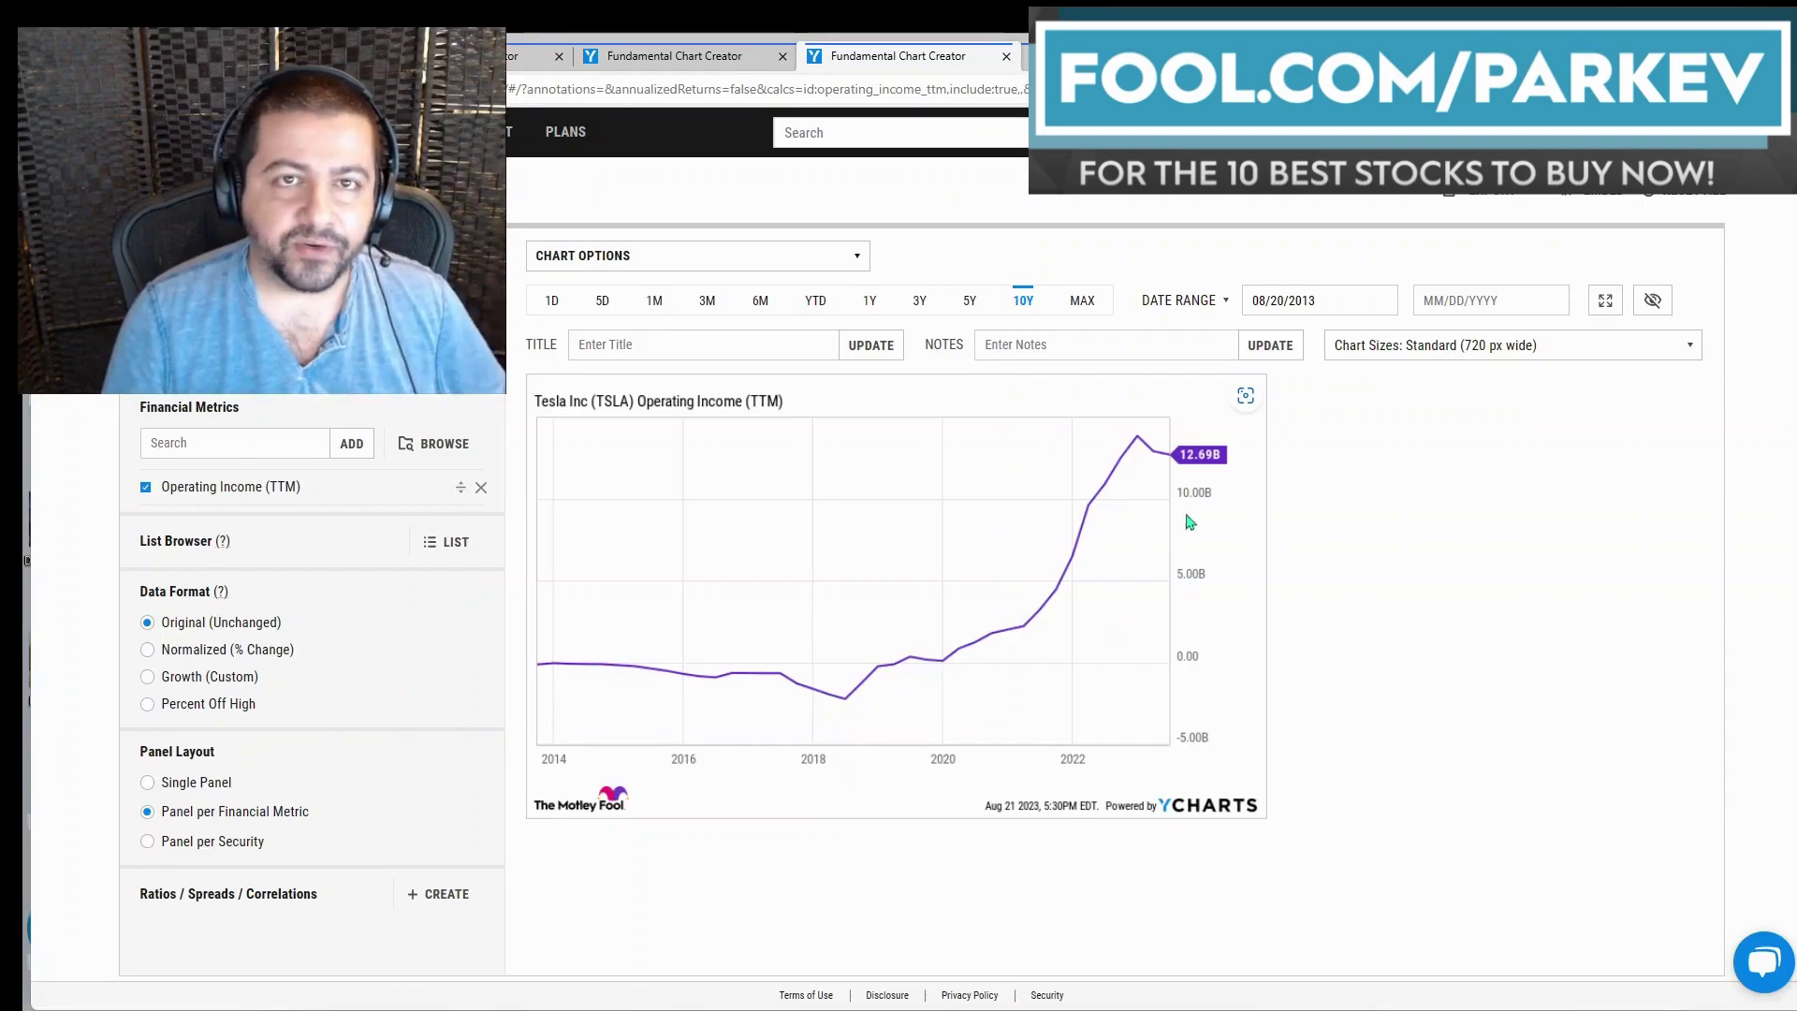
Show the five-year Price to Free Cash Flow (130.36) and PE Ratio (65.52) charts
key(ctrl+Tab)
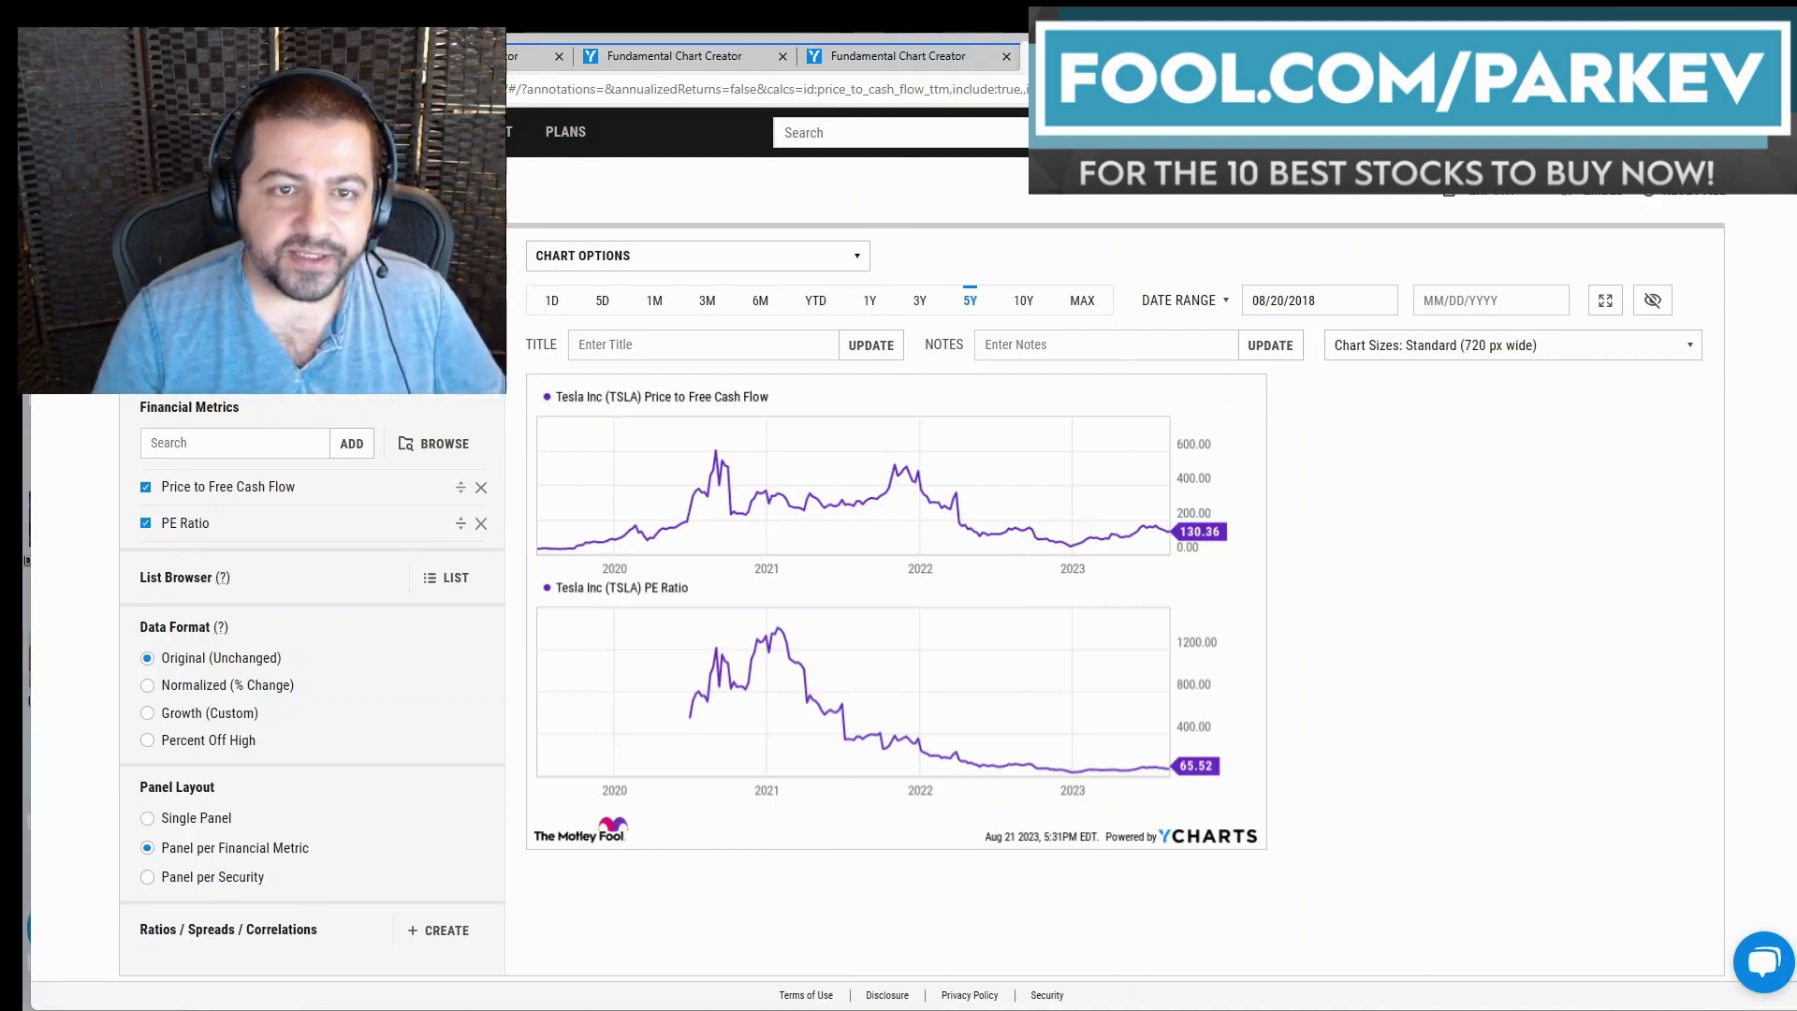
In TSLA-Q2-2023-Update.pdf, highlight the 1.8 million vehicle volume guidance in the Outlook
key(ctrl+Tab)
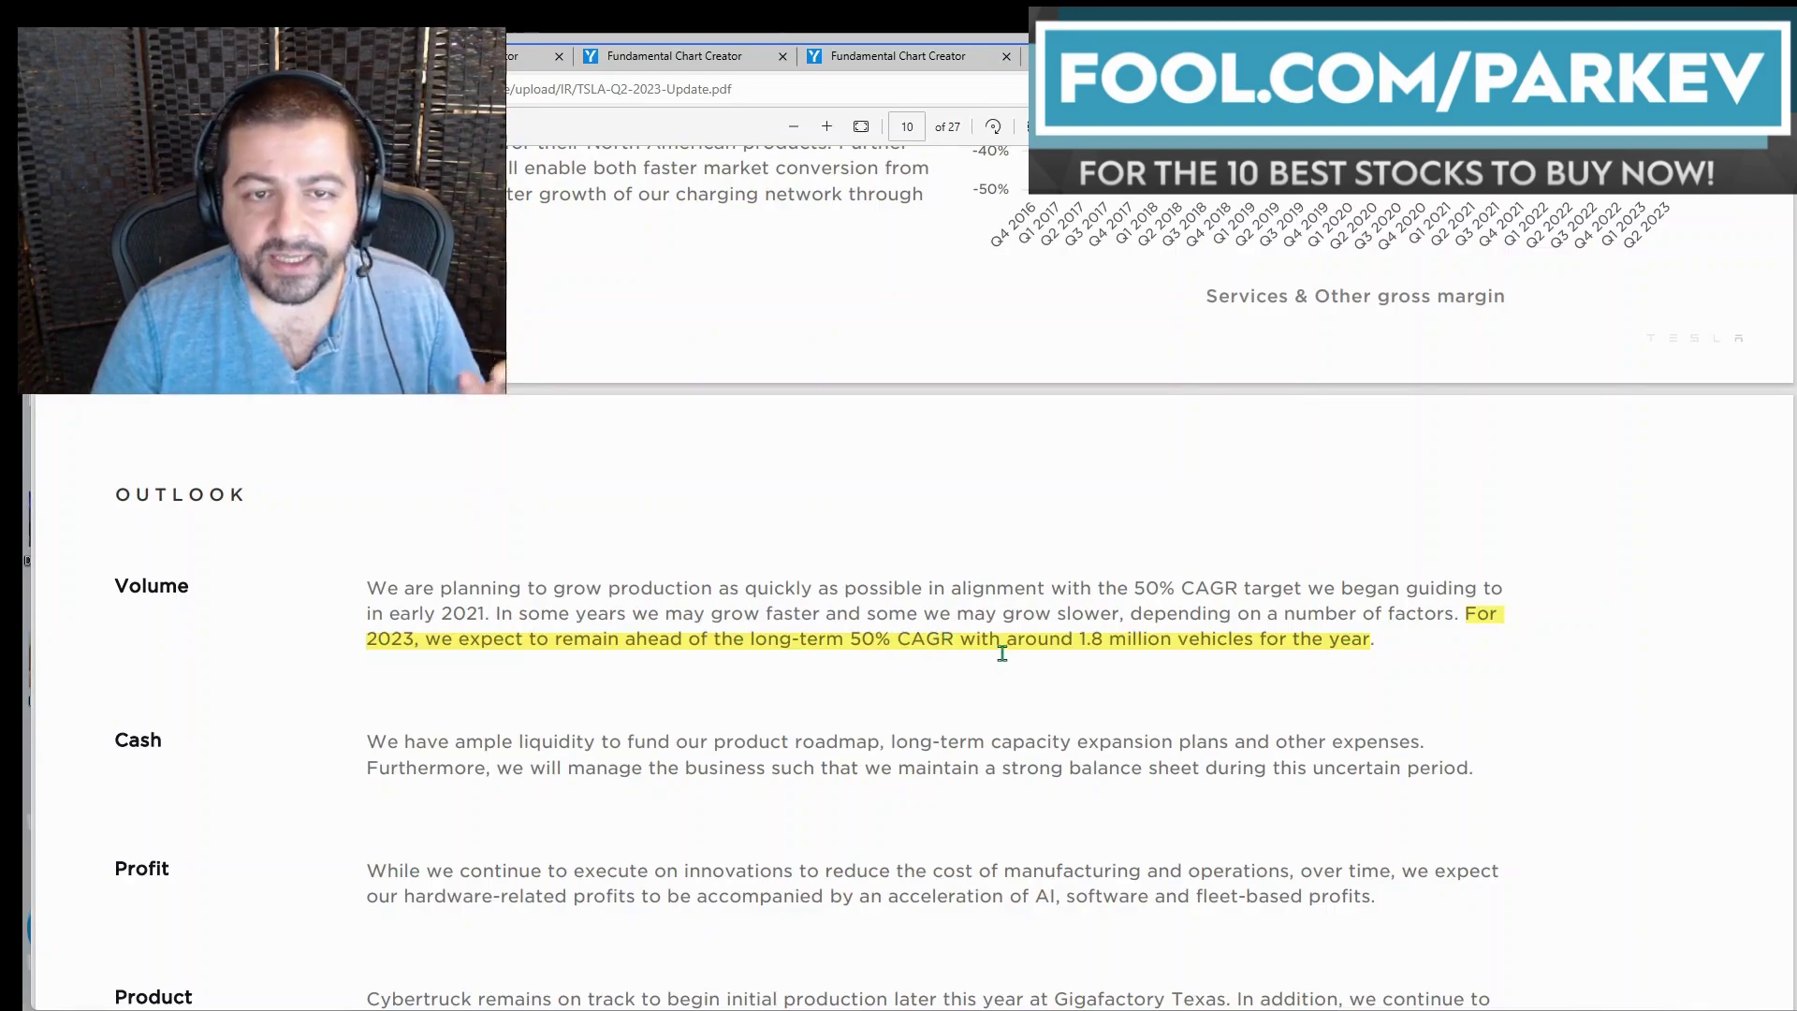
drag(1075, 639, 1096, 639)
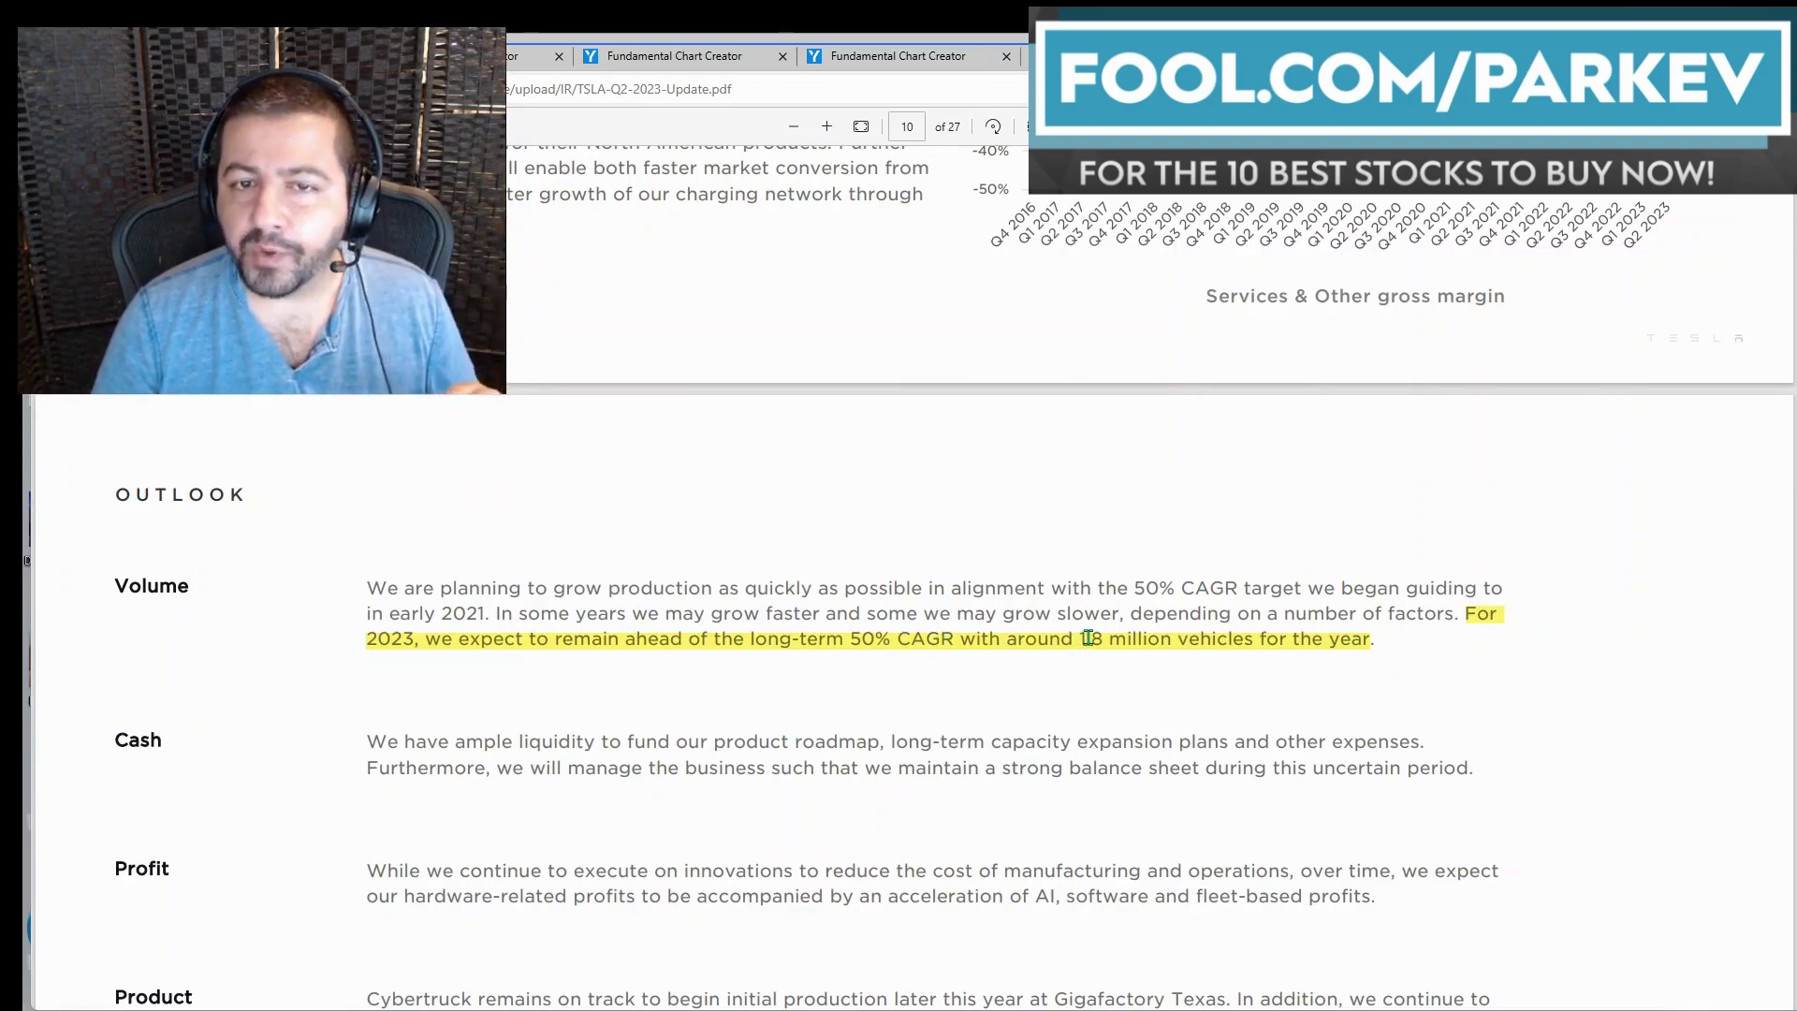